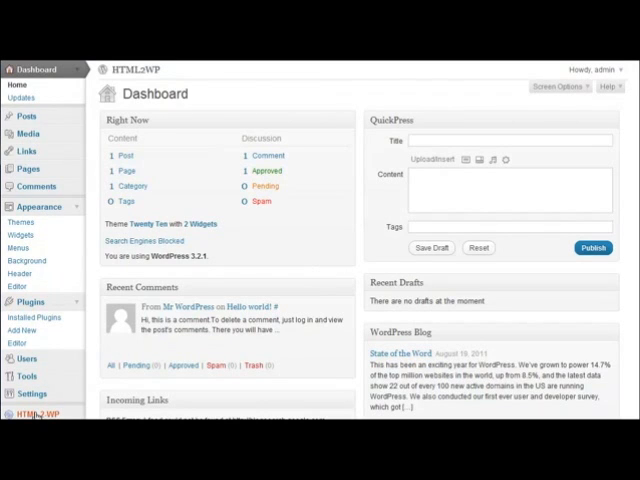
Go to the HTML2WP plugin page from the admin sidebar
click(38, 414)
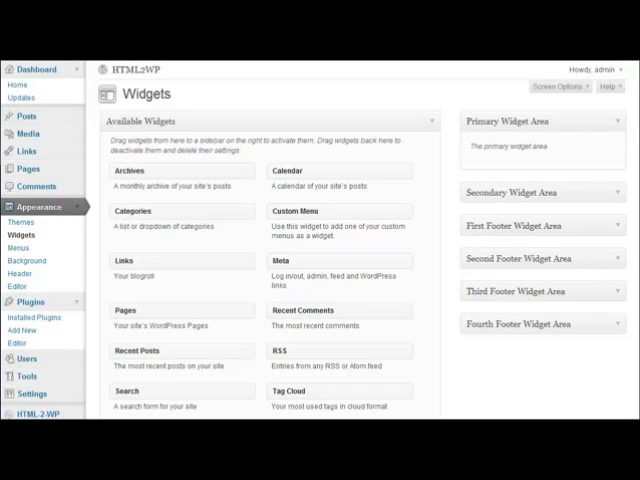
Expand the First and Second Footer Widget Area panels to show their Pages and Resources widgets
click(616, 229)
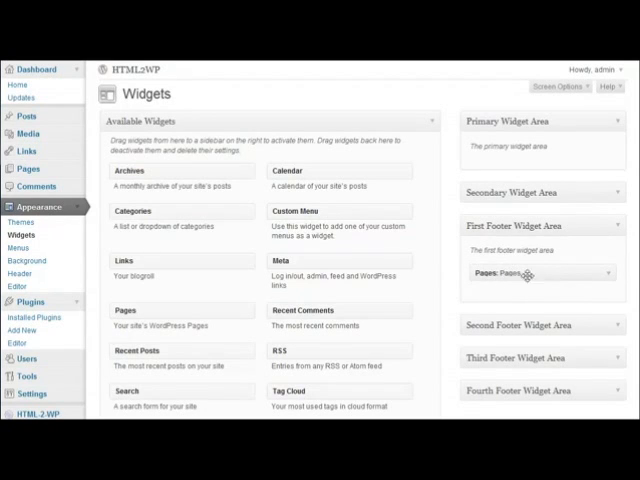
click(618, 326)
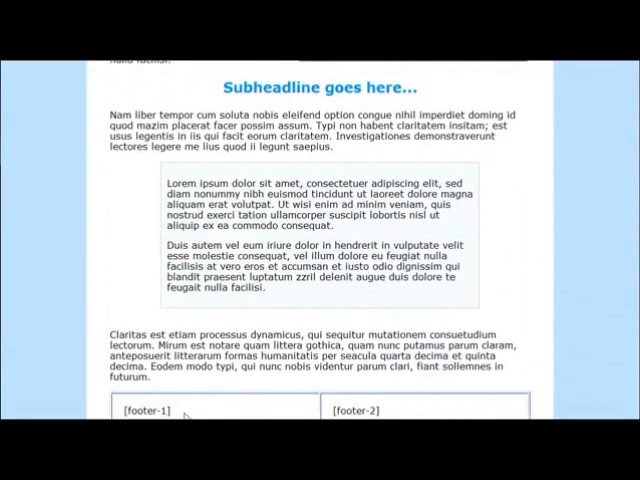
Highlight the [footer-1] and [footer-2] placeholders in the sales-letter preview's footer boxes
drag(171, 410, 122, 410)
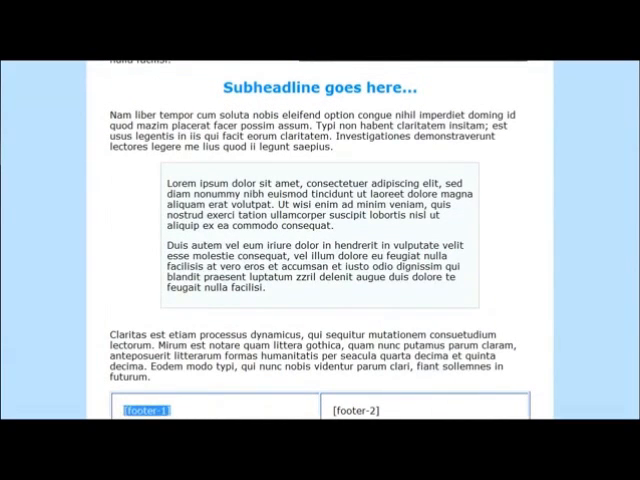
drag(378, 410, 334, 410)
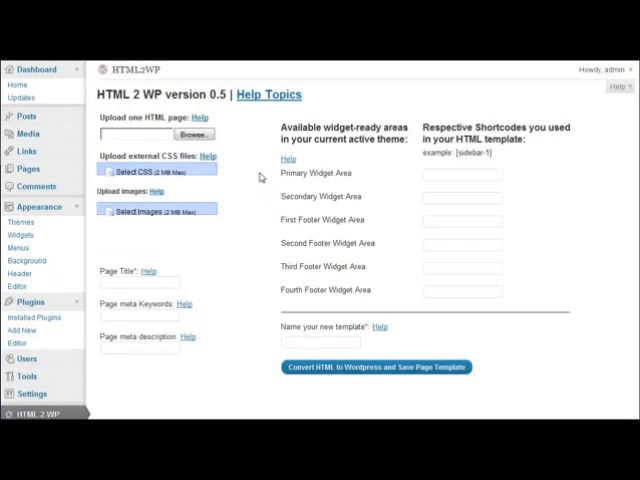
Attach the index HTML page and the style CSS file as the conversion sources
click(195, 136)
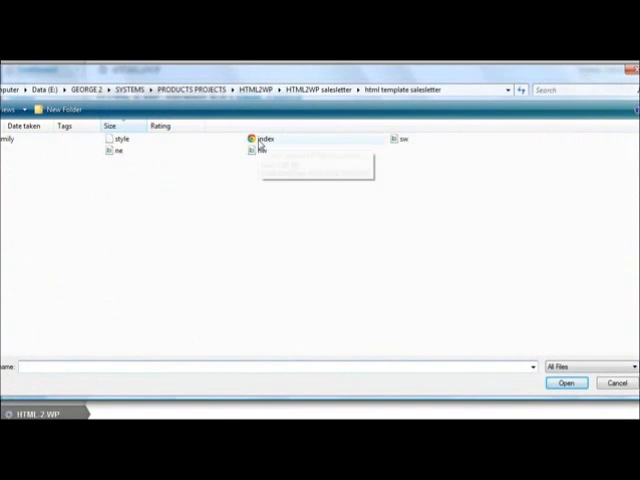
double_click(262, 139)
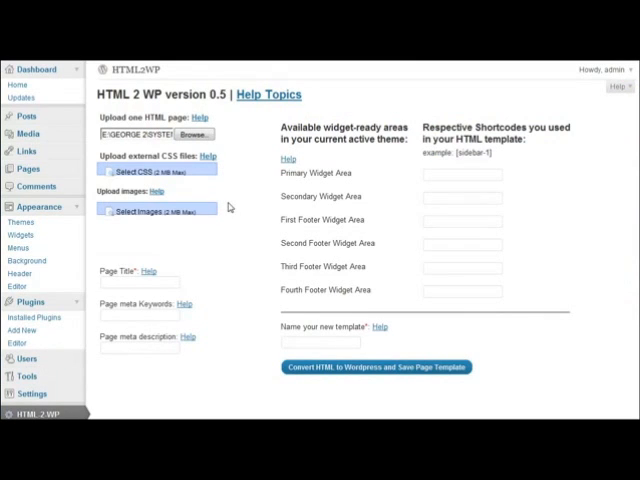
click(160, 173)
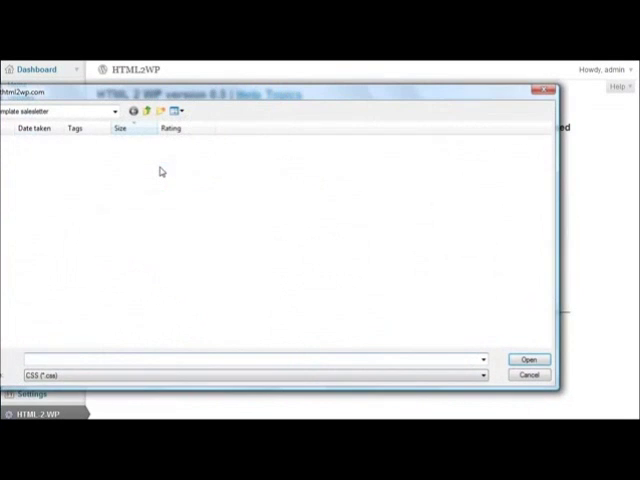
click(17, 143)
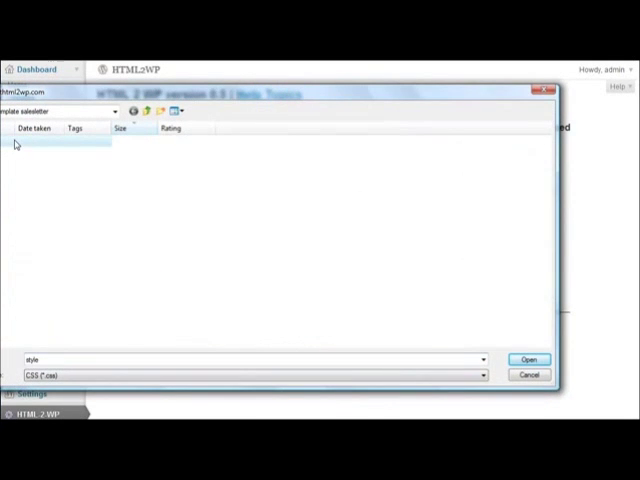
click(528, 359)
click(124, 213)
click(528, 359)
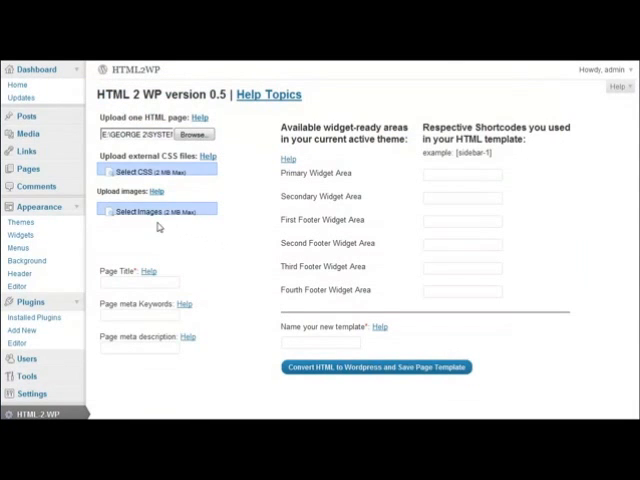
Select the happy-family image and all other images in the folder and start uploading them
click(148, 209)
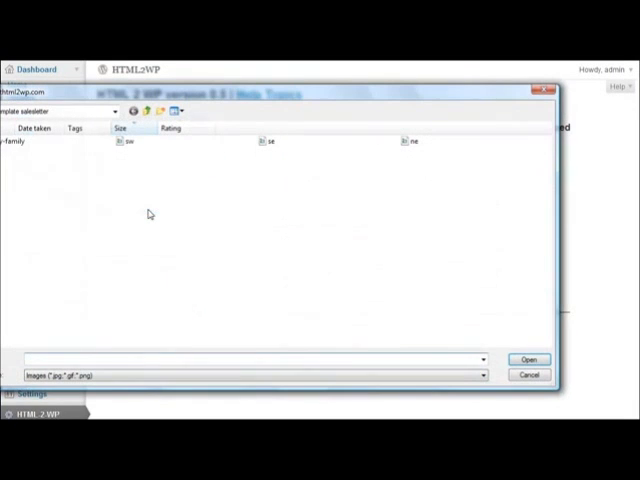
click(27, 147)
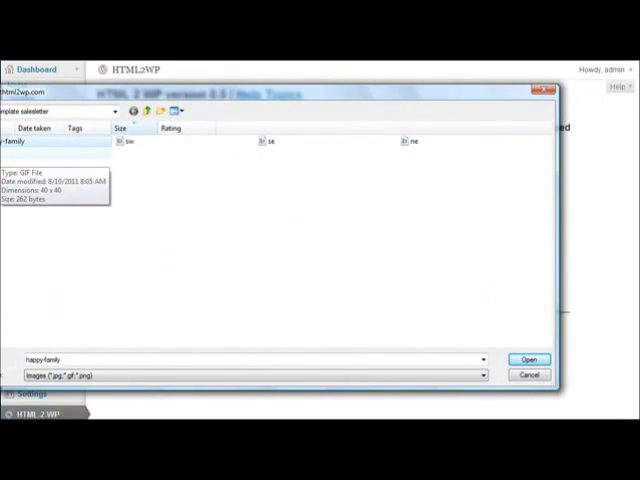
key(ctrl+a)
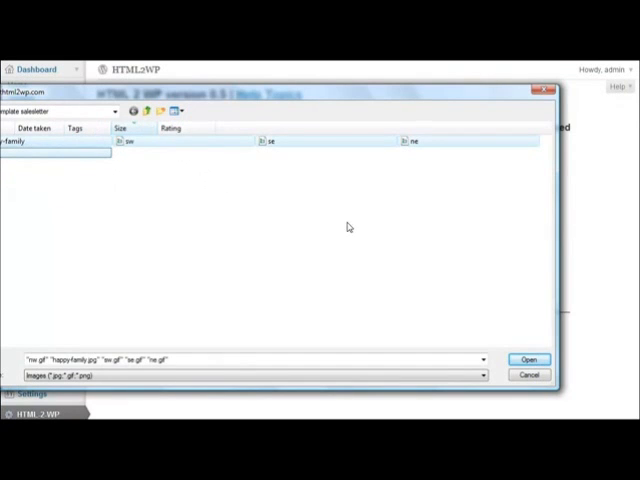
click(528, 360)
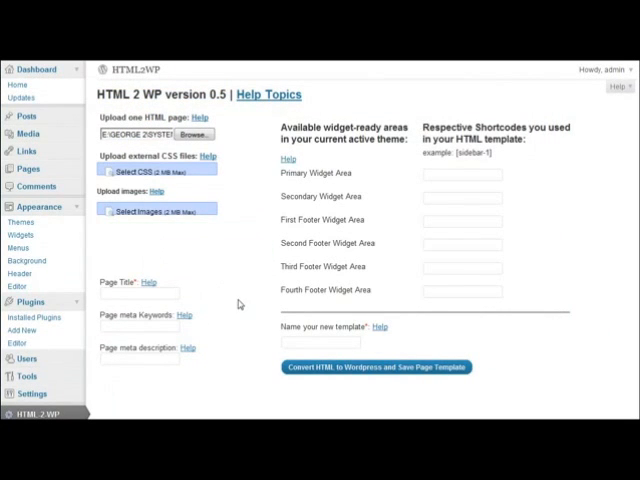
Fill in the page title, meta keywords and 'some description' as the meta description
click(146, 293)
text(S)
text(ome t)
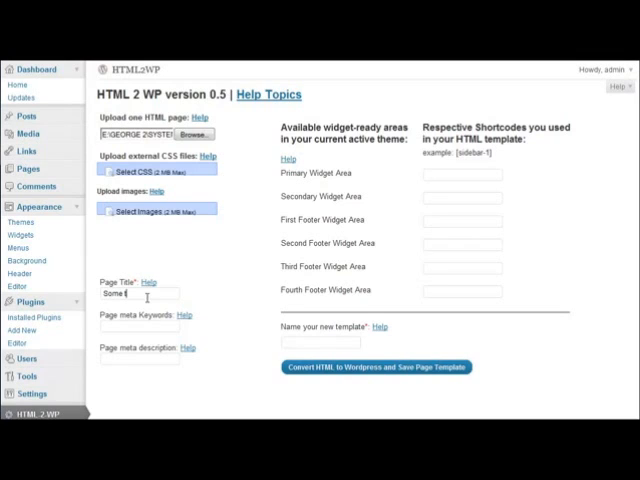
text(itle)
click(117, 326)
text(keyword 1, keywo)
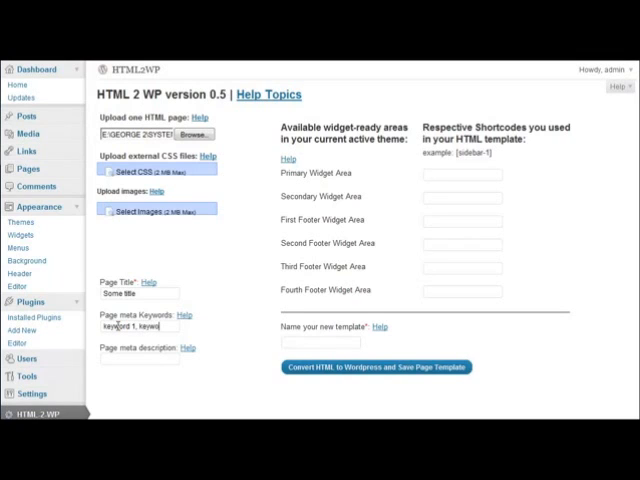
text(rd 2)
click(129, 355)
text(ome descri)
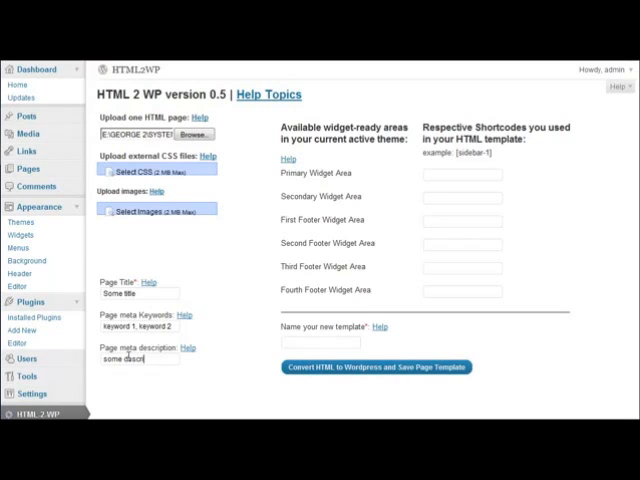
text(ption)
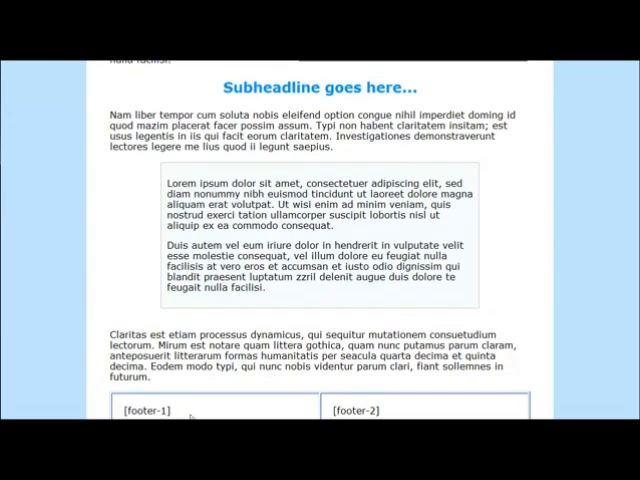
Copy [footer-1] from the preview into the First Footer Widget Area shortcode field
drag(172, 410, 122, 410)
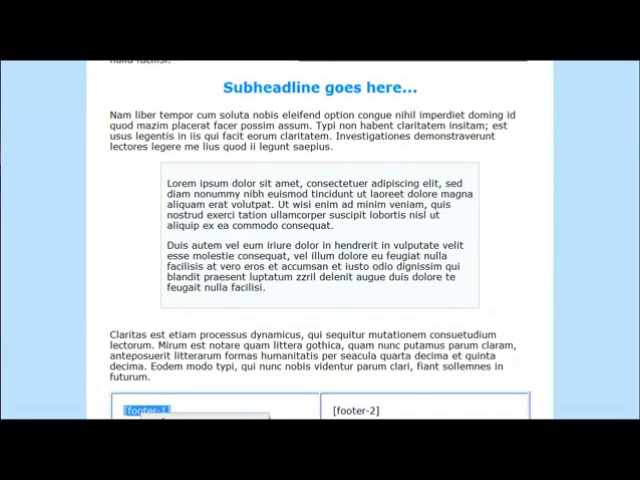
key(alt+Tab)
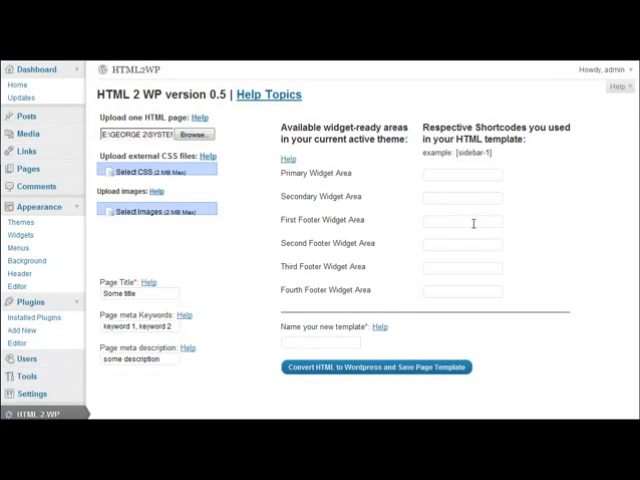
right_click(473, 222)
click(503, 274)
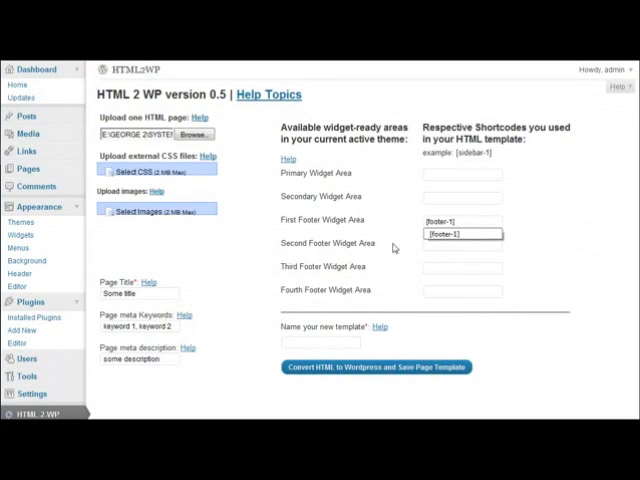
click(543, 215)
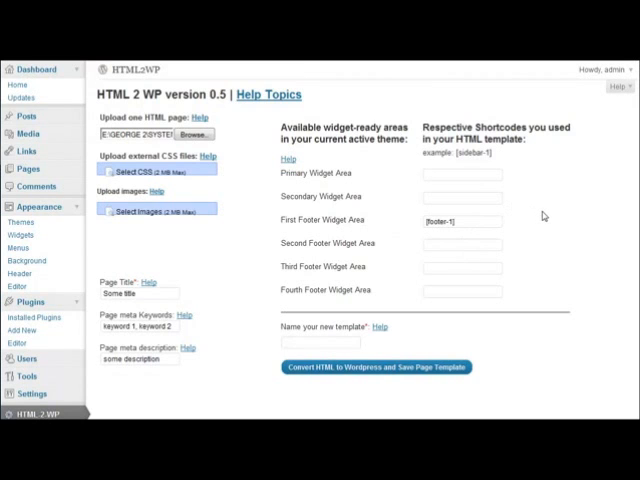
Copy [footer-2] from the preview into the Second Footer Widget Area shortcode field
key(alt+Tab)
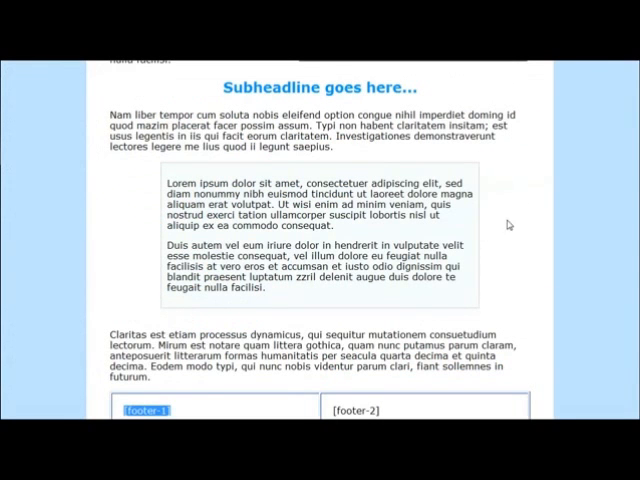
drag(378, 410, 333, 411)
key(ctrl+c)
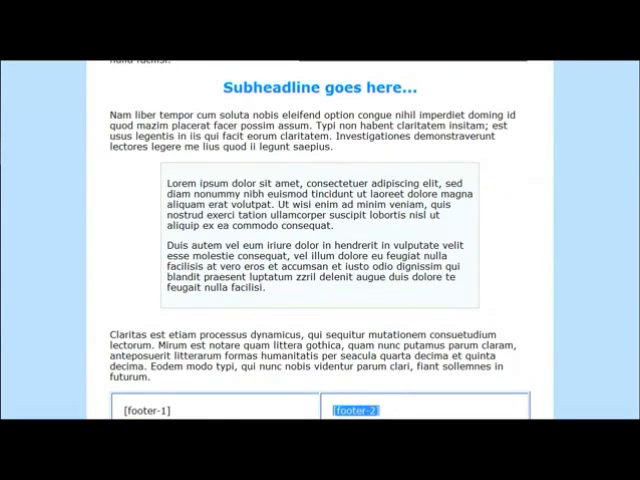
key(alt+Tab)
click(460, 244)
key(ctrl+v)
click(326, 343)
text(blu)
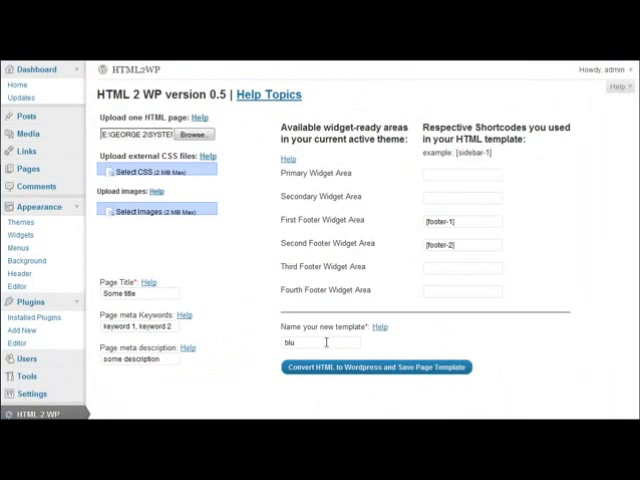
Name the template 'blue template' and convert the HTML, saving it as a page template
key(BackSpace)
key(BackSpace)
click(429, 266)
click(340, 341)
text(emplate)
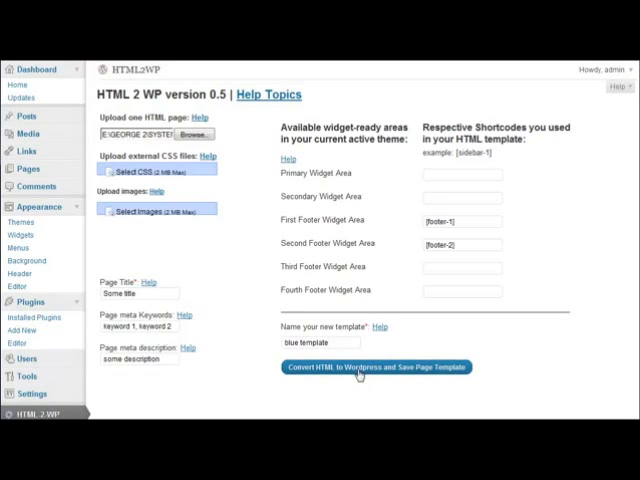
click(366, 370)
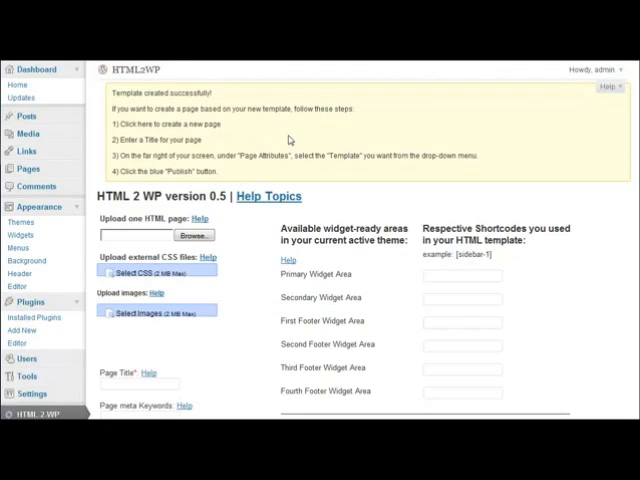
click(77, 169)
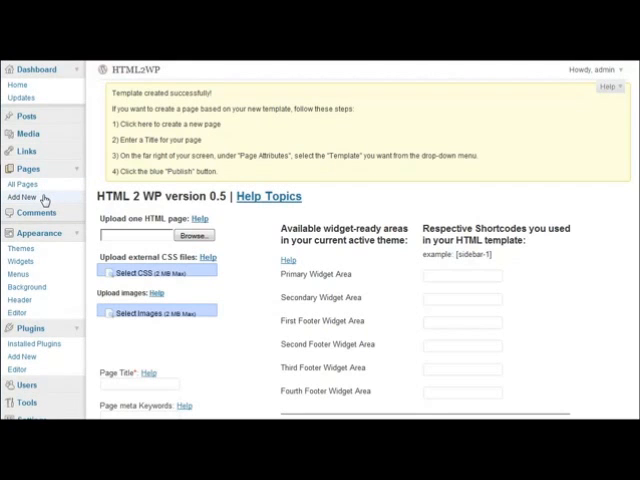
Add a new page titled 'Some title' so its permalink is generated
click(24, 197)
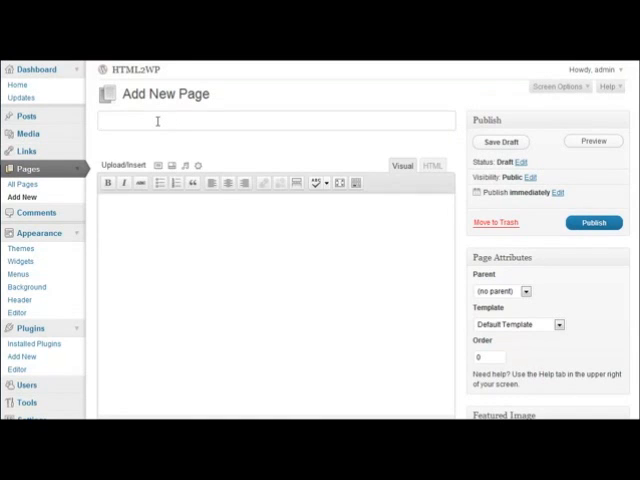
text(S)
text(ome t)
text(itle)
click(207, 252)
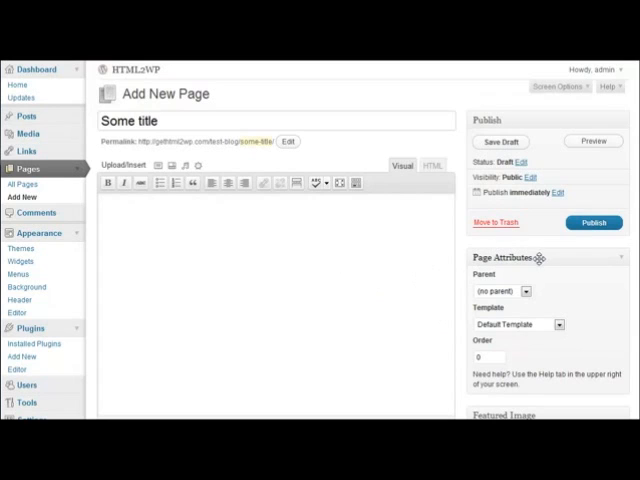
Assign the blue template to the Some title page and publish it
click(560, 325)
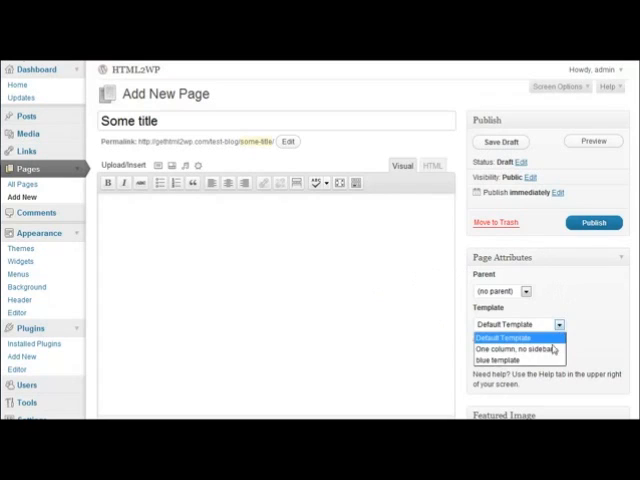
click(541, 362)
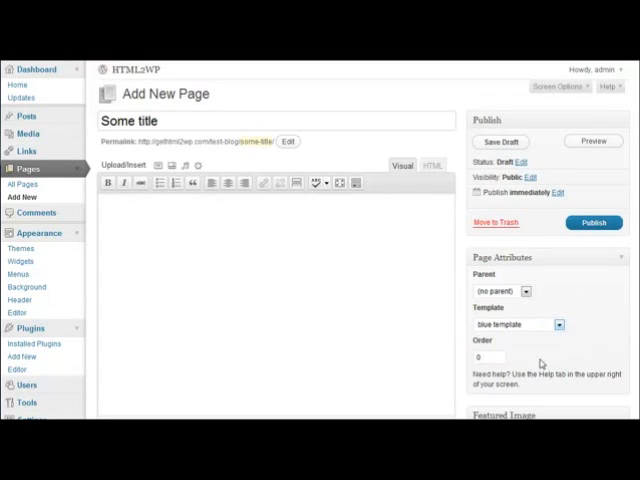
click(594, 224)
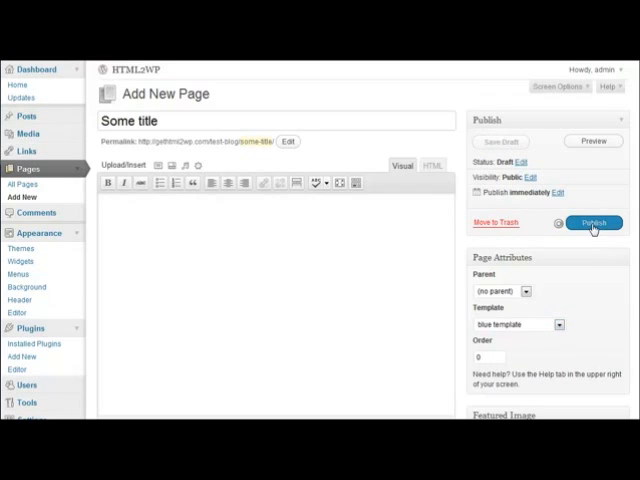